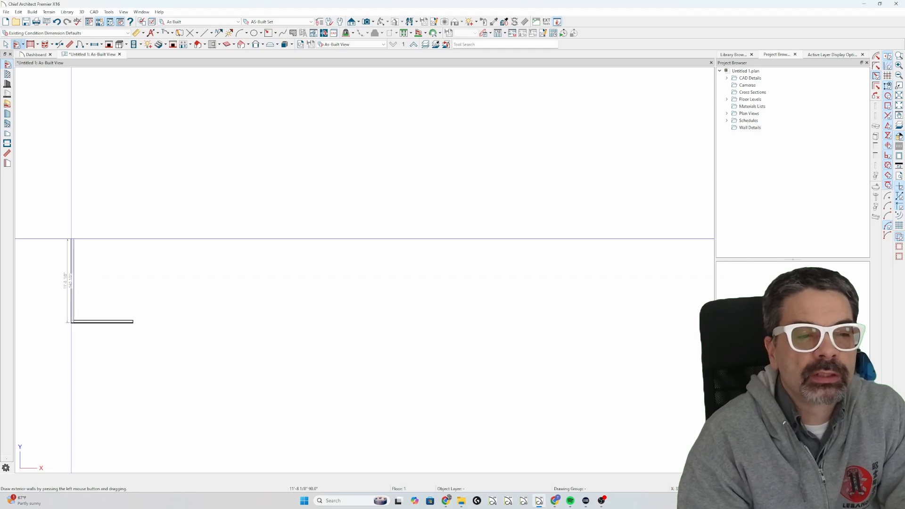
Step: Continue the exterior wall outline up the left side, across the stepped top edge with its raised middle section, and down the right side
{"action": "left_click", "coordinate": [66, 150]}
{"action": "left_click", "coordinate": [251, 150]}
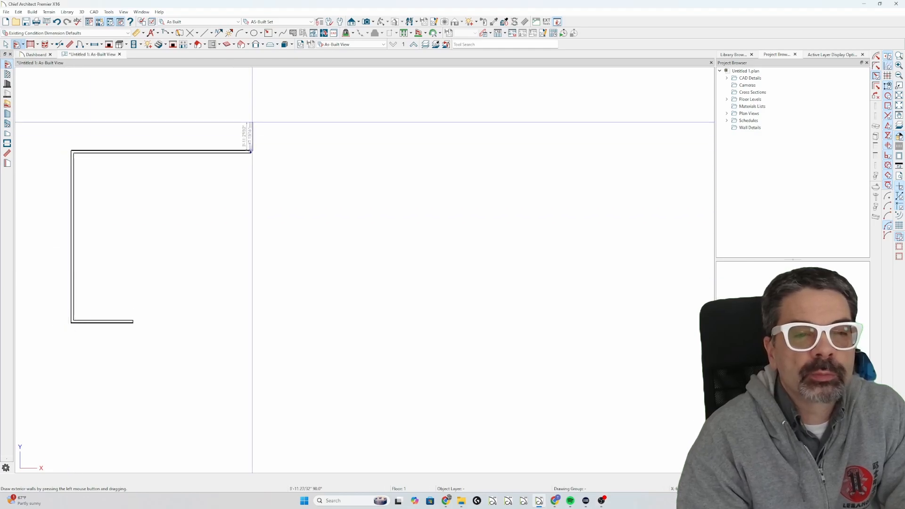
{"action": "left_click", "coordinate": [251, 120]}
{"action": "left_click", "coordinate": [373, 120]}
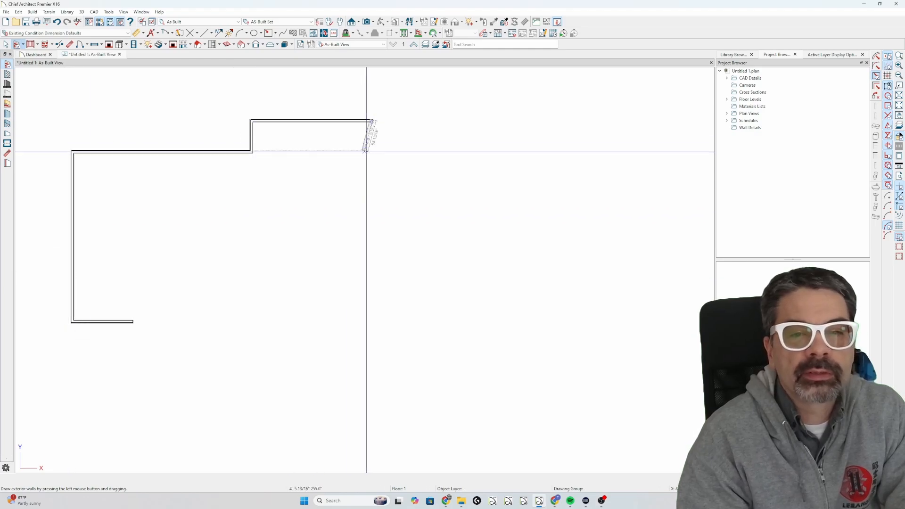
{"action": "left_click", "coordinate": [372, 176]}
{"action": "left_click", "coordinate": [508, 176]}
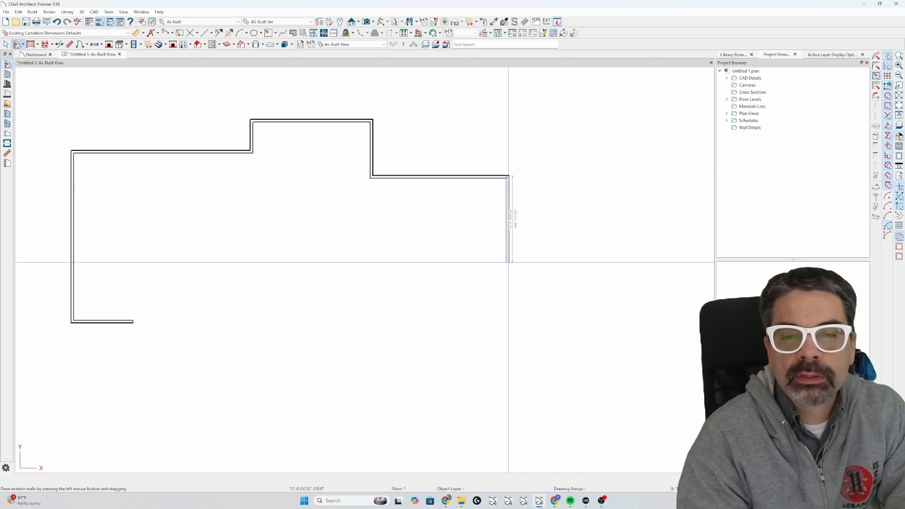
{"action": "left_click", "coordinate": [507, 362]}
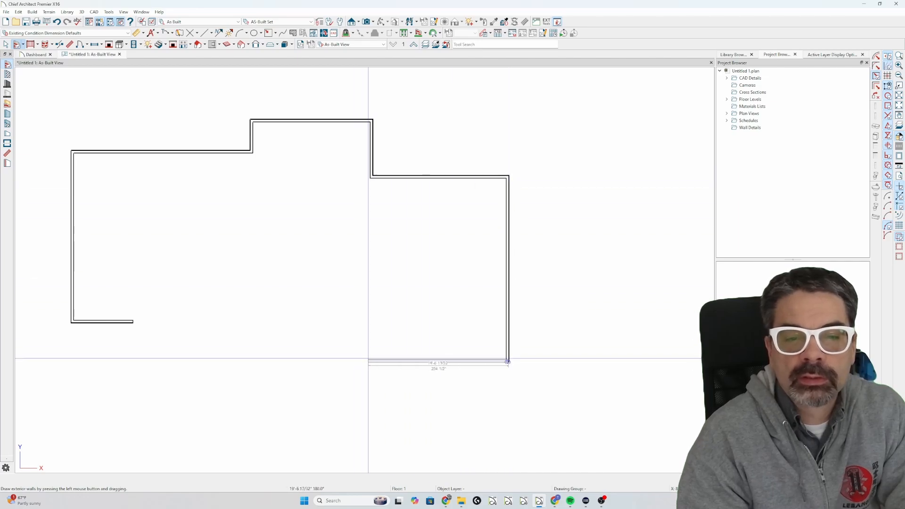
Step: Close the exterior wall outline along the bottom edge, stepping up from the right wing and adding a small bump-out near the middle
{"action": "left_click", "coordinate": [367, 361]}
{"action": "left_click", "coordinate": [366, 323]}
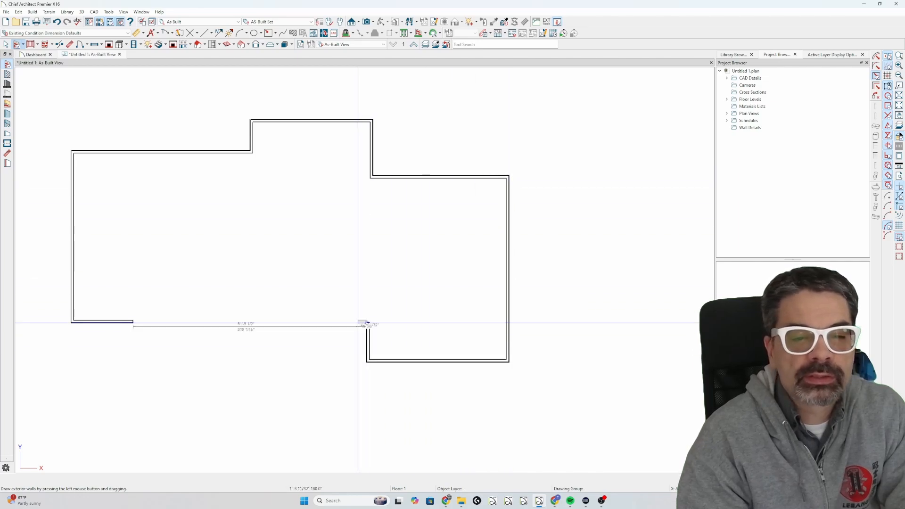
{"action": "left_click", "coordinate": [307, 323]}
{"action": "left_click", "coordinate": [307, 344]}
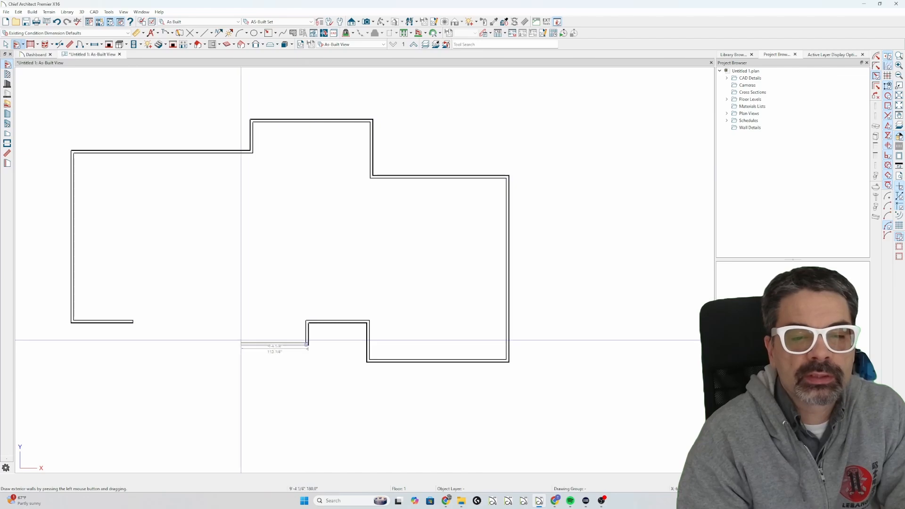
{"action": "left_click", "coordinate": [233, 345]}
{"action": "left_click", "coordinate": [233, 323]}
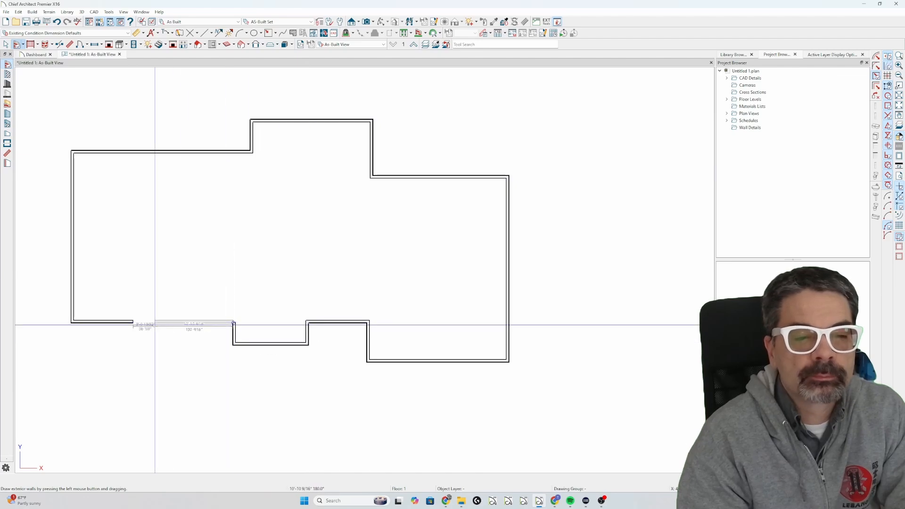
{"action": "left_click", "coordinate": [134, 323]}
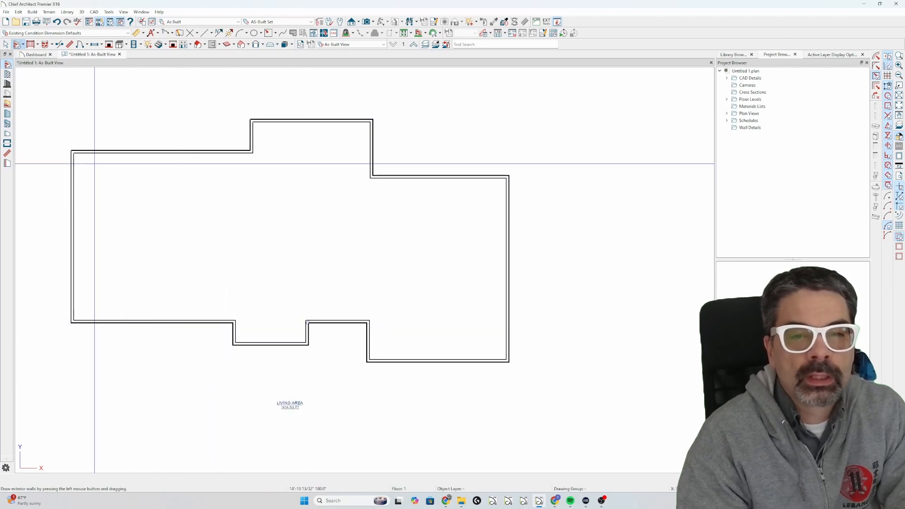
Step: Draw an interior wall about 20'-2" long separating the right wing from the main house, and align it with the exterior wall above
{"action": "left_click", "coordinate": [7, 74]}
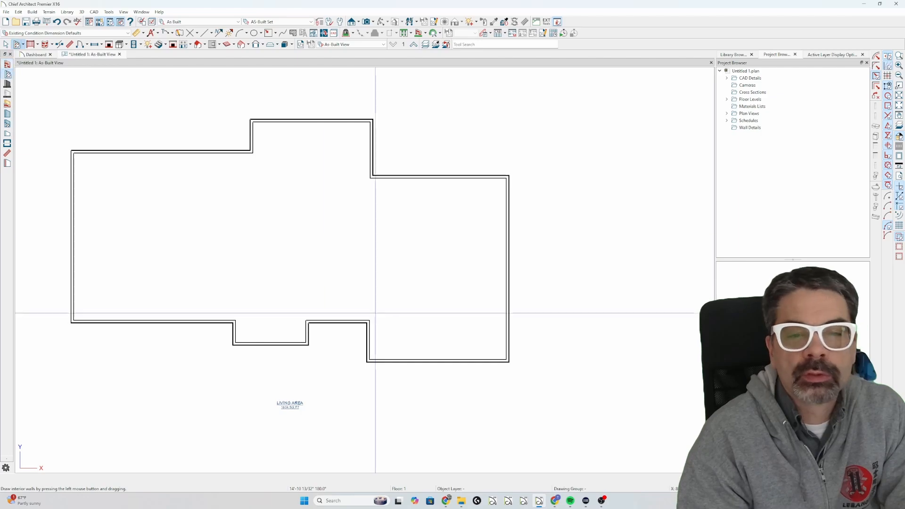
{"action": "left_click_drag", "start_coordinate": [367, 322], "coordinate": [364, 178]}
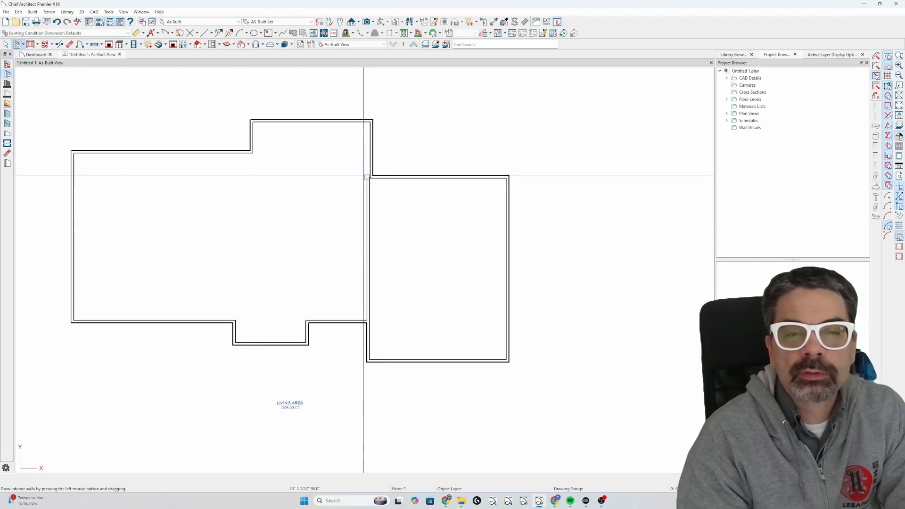
{"action": "left_click", "coordinate": [372, 151]}
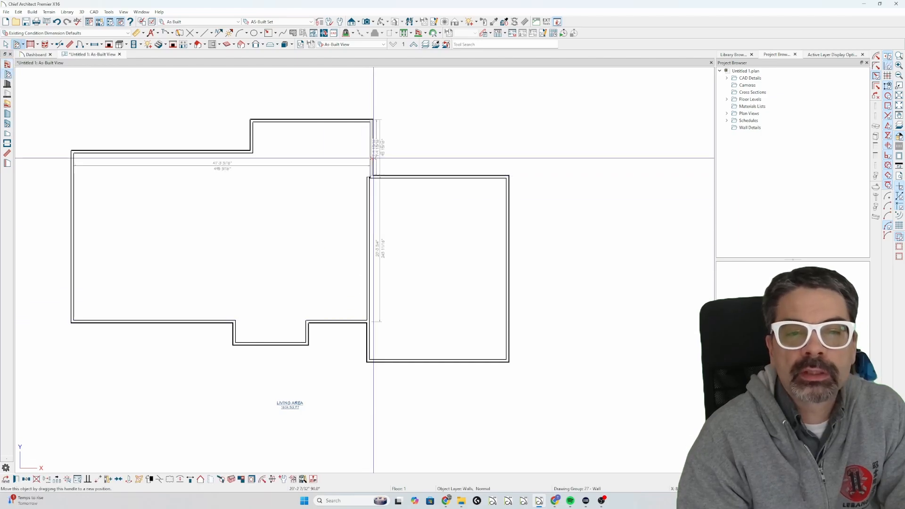
{"action": "left_click", "coordinate": [368, 178]}
{"action": "scroll", "coordinate": [368, 175], "scroll_direction": "up", "scroll_amount": 5}
{"action": "scroll", "coordinate": [367, 155], "scroll_direction": "down", "scroll_amount": 8}
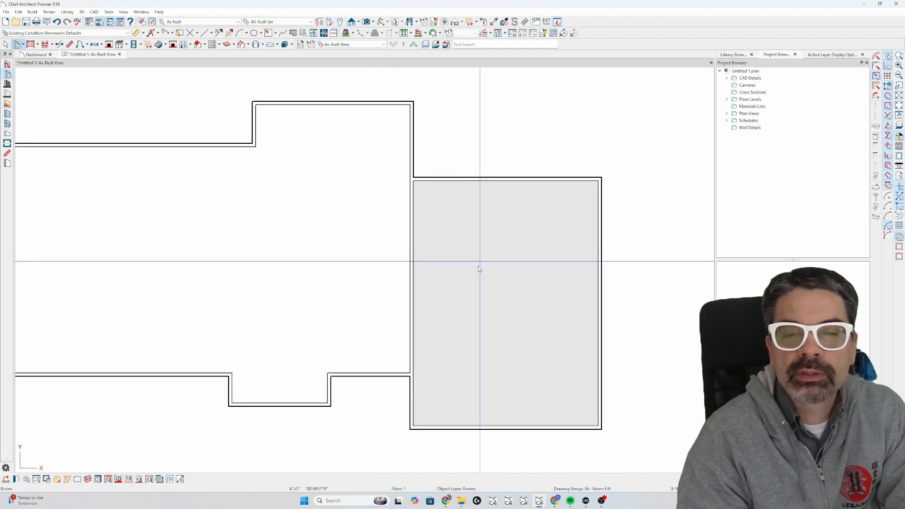
Step: Define the right-wing room as a Garage and set its floor elevation to -12"
{"action": "double_click", "coordinate": [478, 265]}
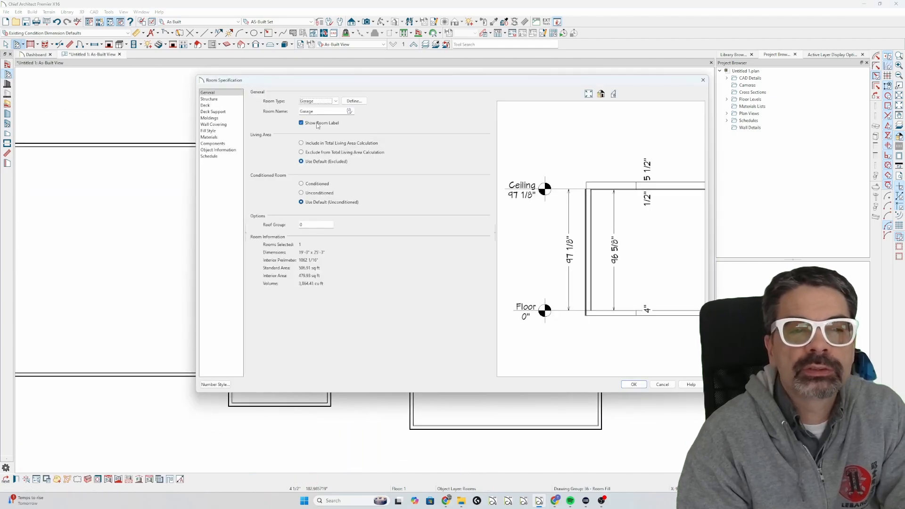
{"action": "left_click", "coordinate": [209, 98]}
{"action": "left_click", "coordinate": [325, 122]}
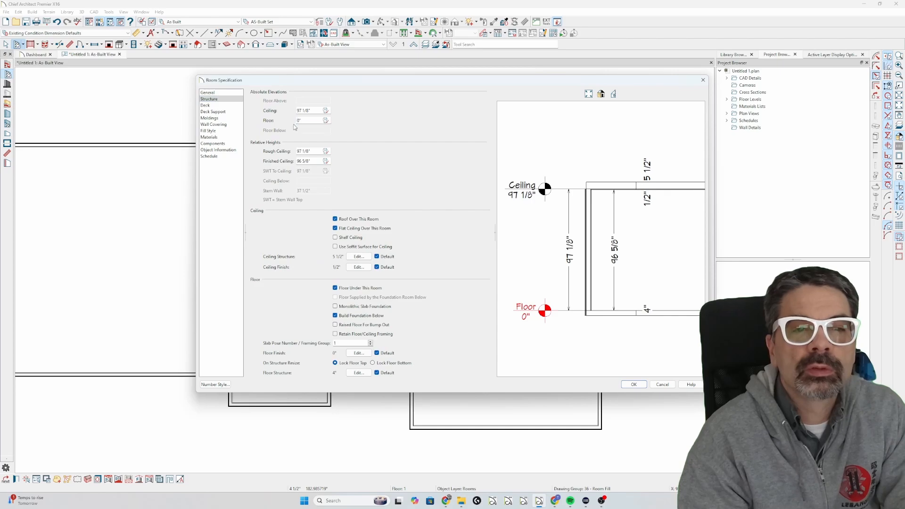
{"action": "type", "text": "-12"}
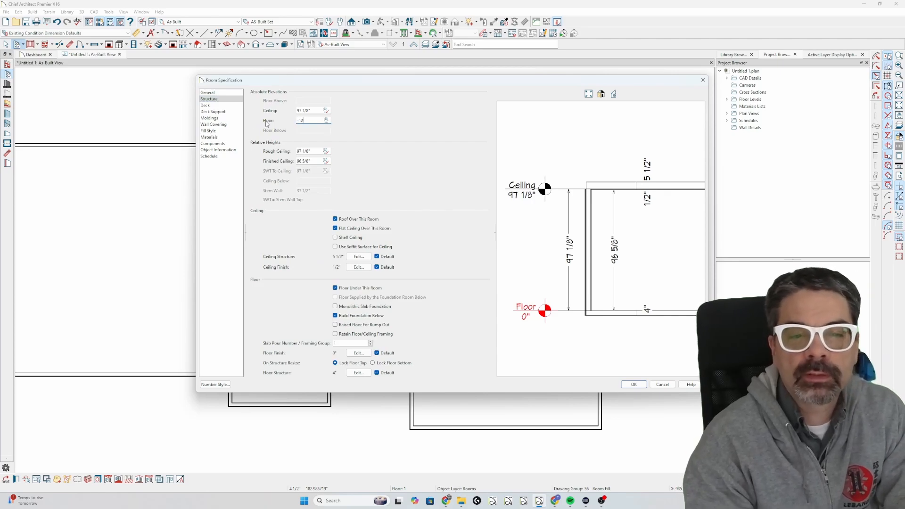
{"action": "key", "text": "Return"}
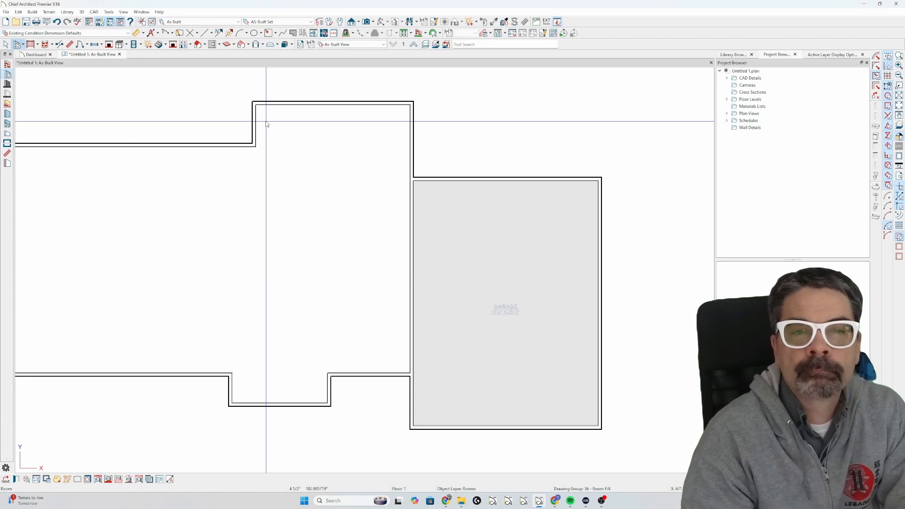
Step: Start building a foundation and set its default foundation wall type to 8" Concrete Stem Wall-NEW
{"action": "key", "text": "b"}
{"action": "key", "text": "f"}
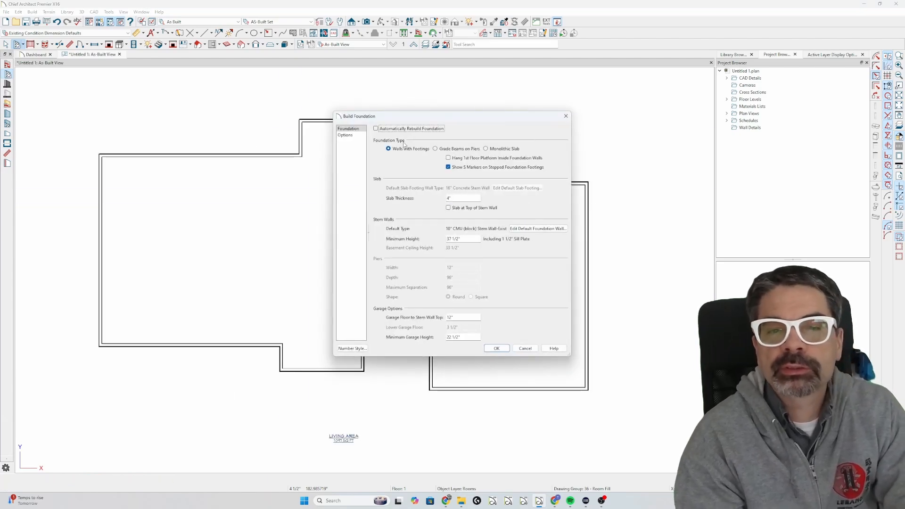
{"action": "left_click", "coordinate": [526, 230]}
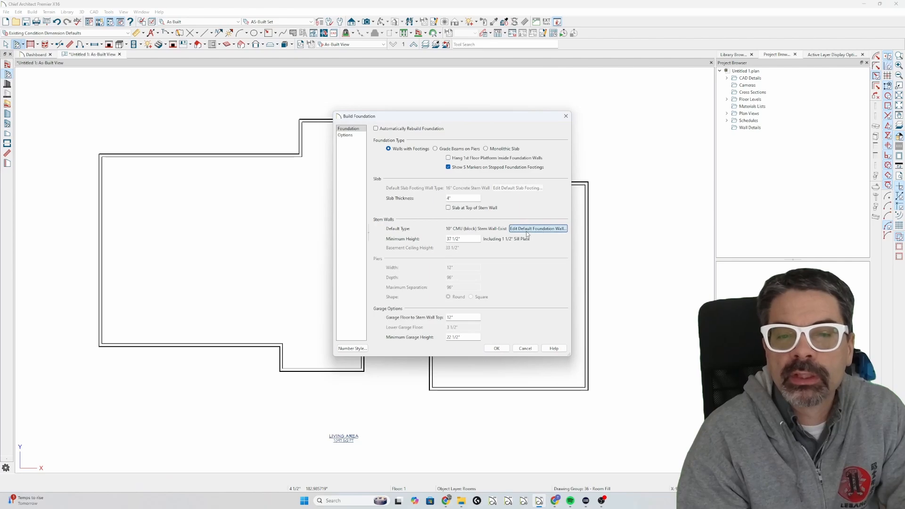
{"action": "left_click", "coordinate": [271, 116]}
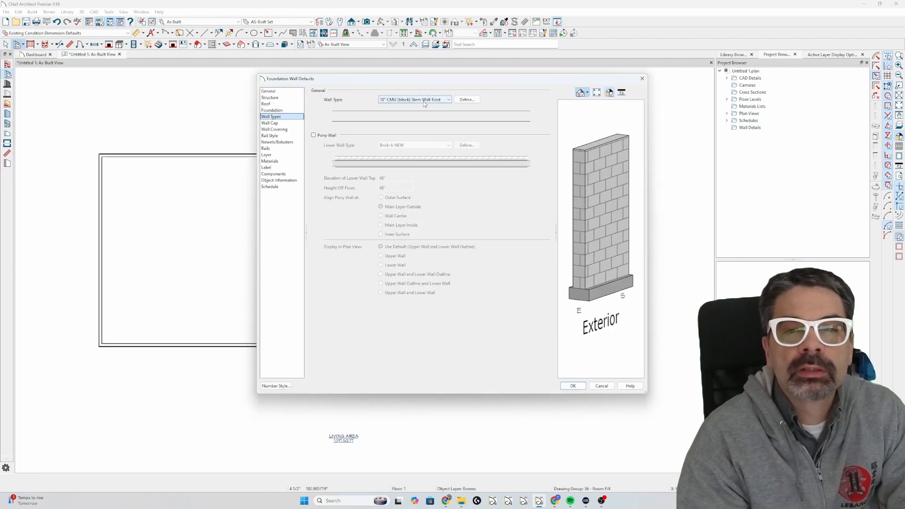
{"action": "left_click", "coordinate": [423, 100]}
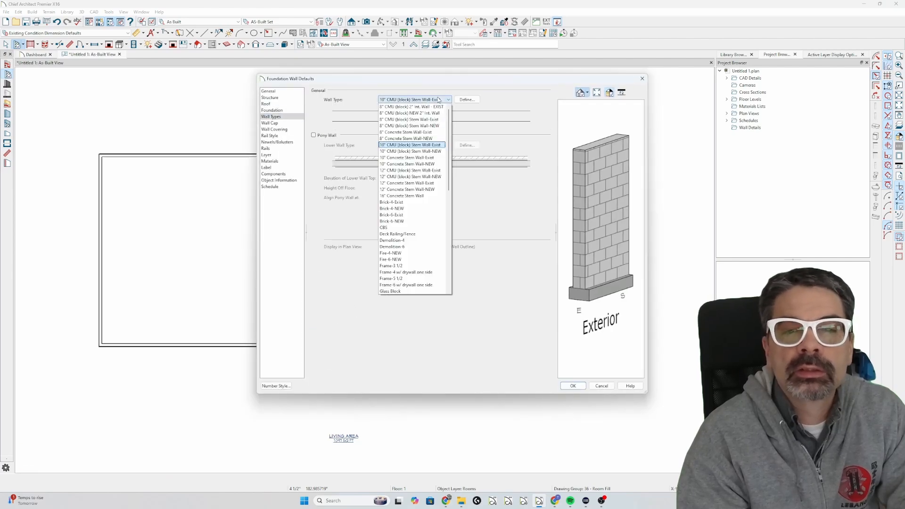
{"action": "left_click", "coordinate": [430, 138]}
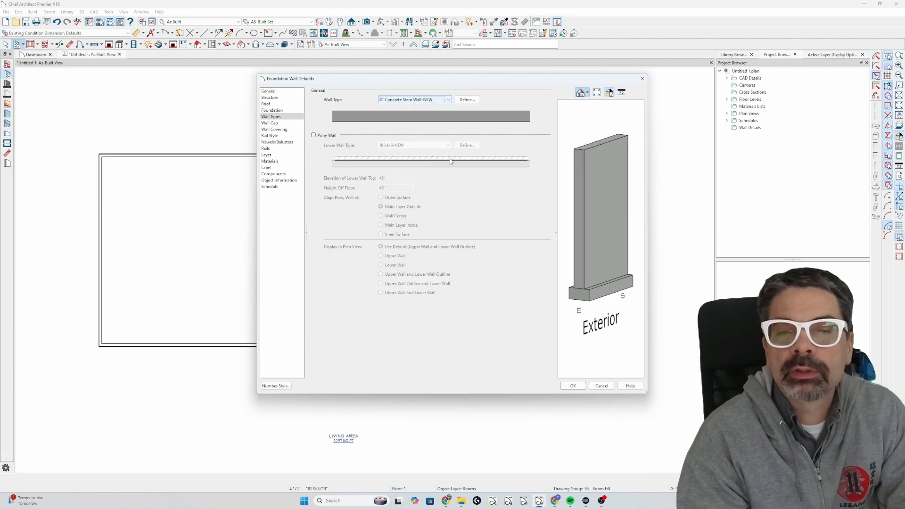
{"action": "left_click", "coordinate": [572, 386]}
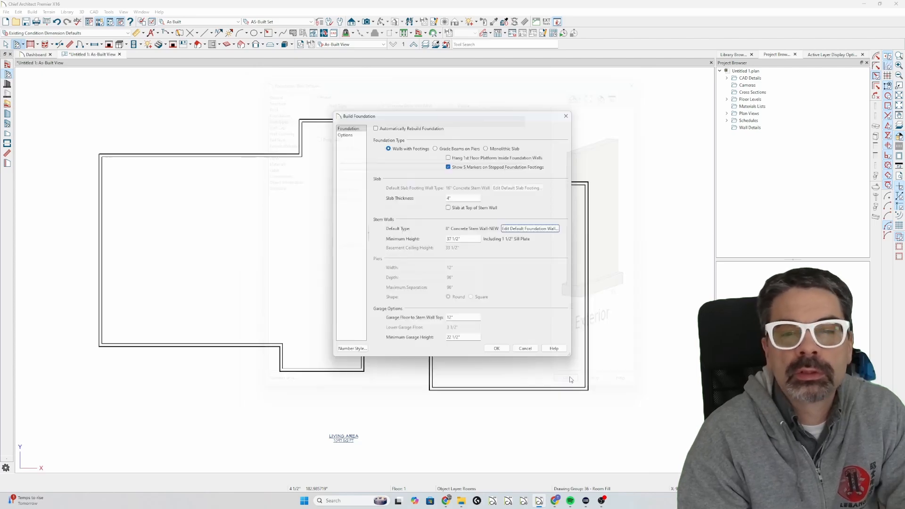
Step: Set both the stem wall minimum height and the minimum garage height to 48"
{"action": "key", "text": "Tab"}
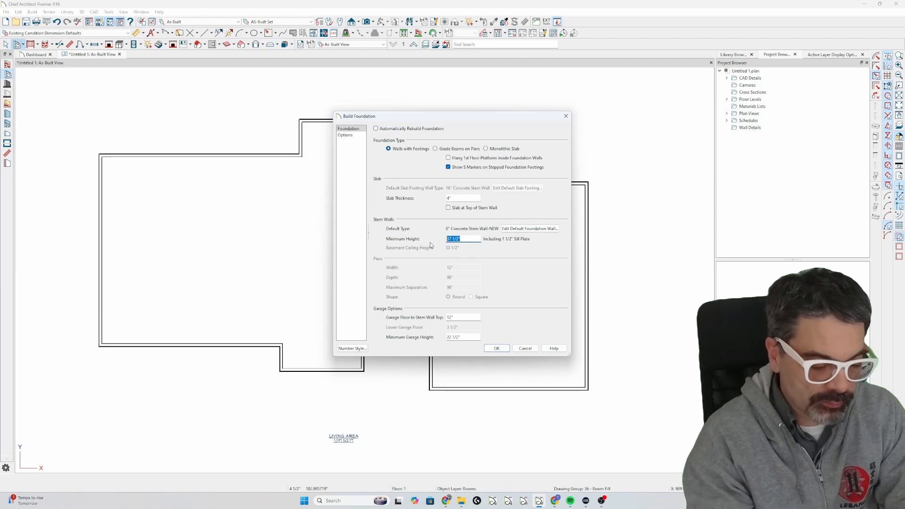
{"action": "type", "text": "48"}
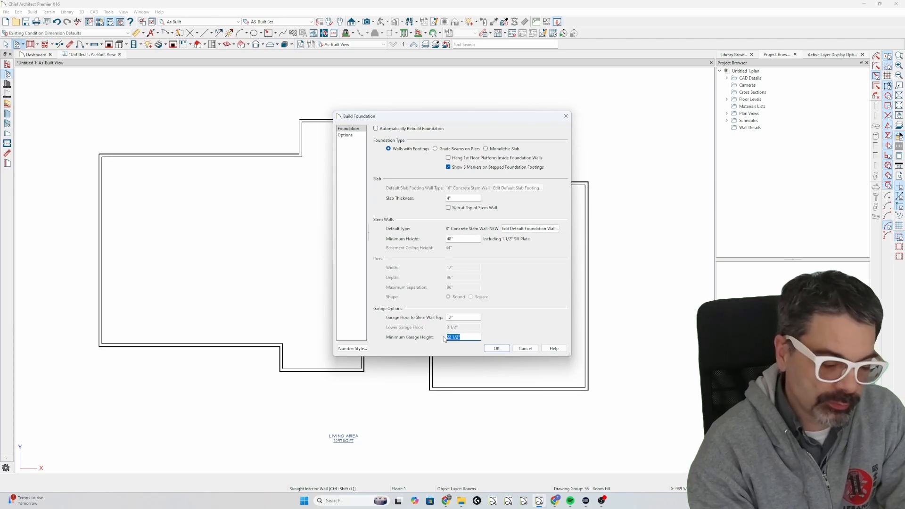
{"action": "type", "text": "48"}
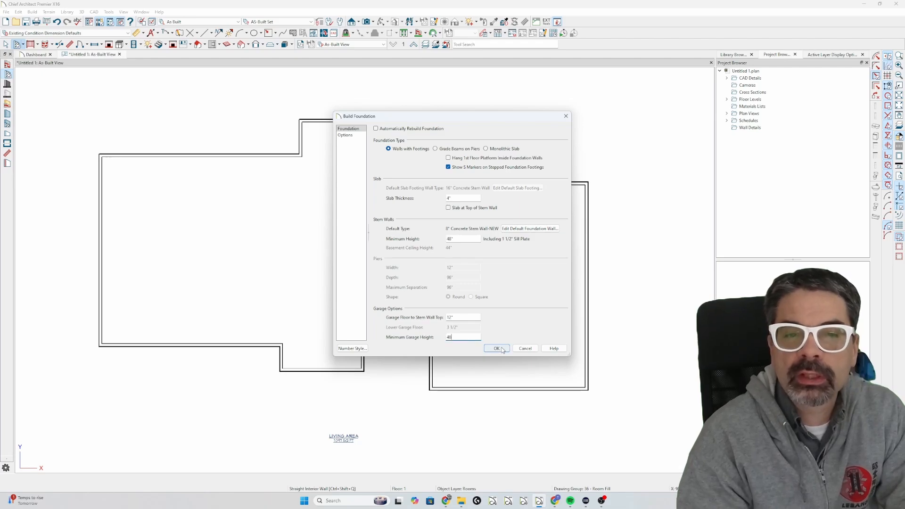
Step: Review the foundation's rebar options and the Grade Beams on Piers and Monolithic Slab types, then return to Walls with Footings
{"action": "left_click", "coordinate": [345, 136]}
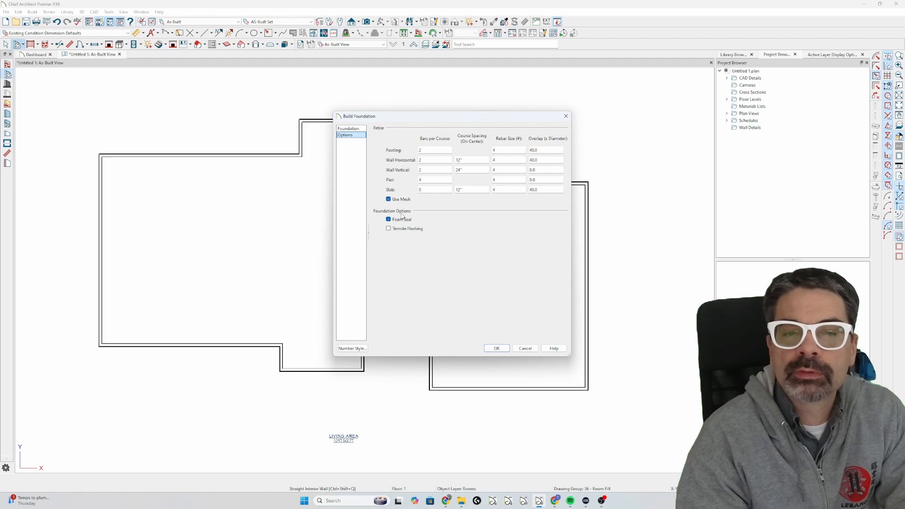
{"action": "left_click", "coordinate": [349, 129]}
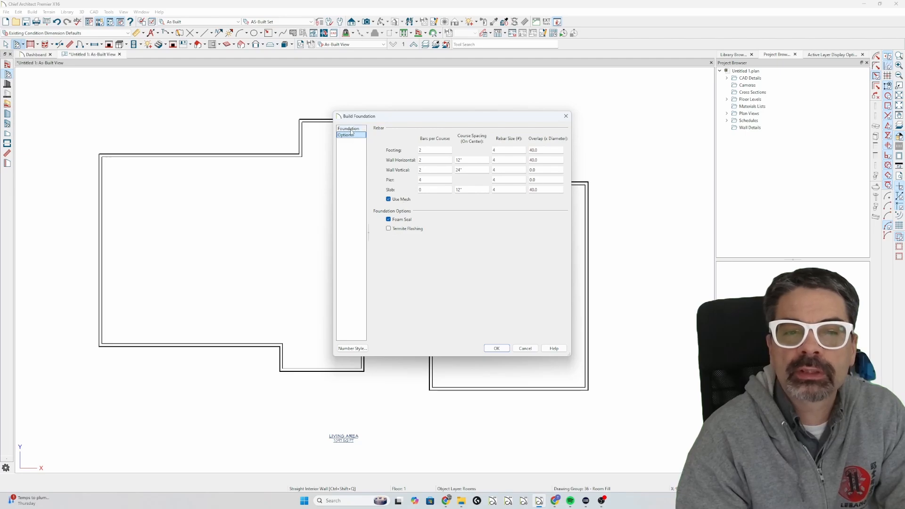
{"action": "left_click", "coordinate": [361, 136]}
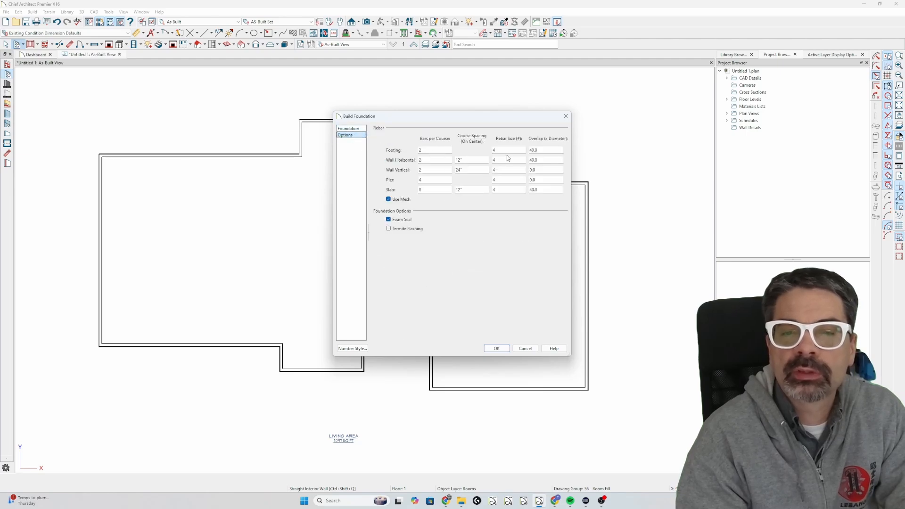
{"action": "left_click", "coordinate": [349, 128]}
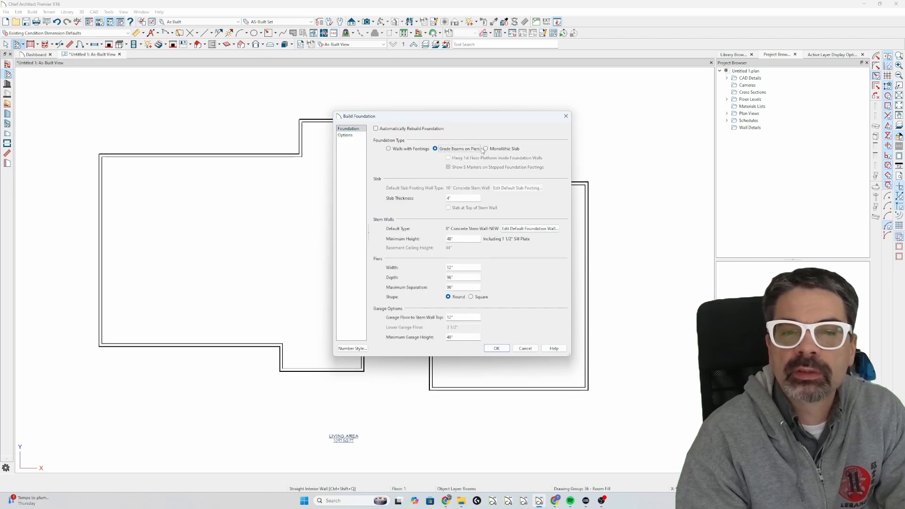
{"action": "left_click", "coordinate": [500, 150]}
{"action": "left_click", "coordinate": [412, 149]}
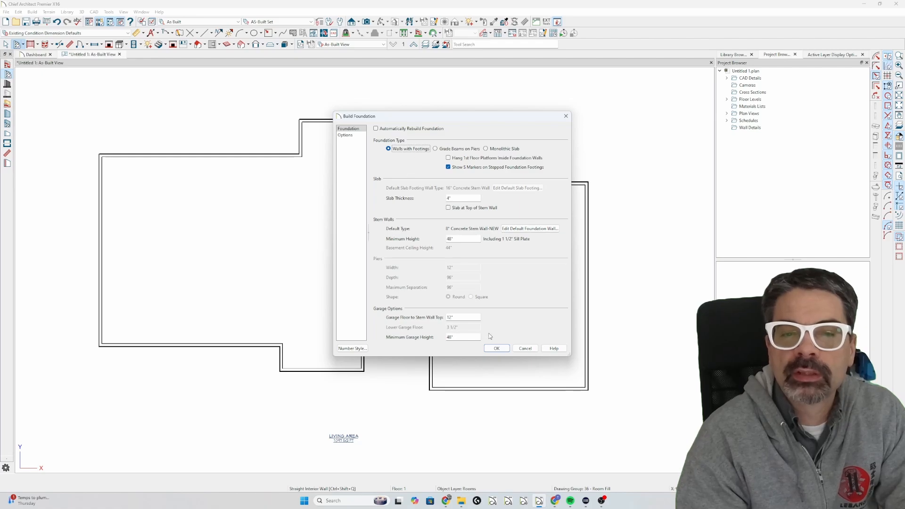
Step: Set the stem wall minimum height to 102" and build the foundation, deriving its plan from the 1st floor plan
{"action": "left_click_drag", "start_coordinate": [461, 239], "coordinate": [432, 239]}
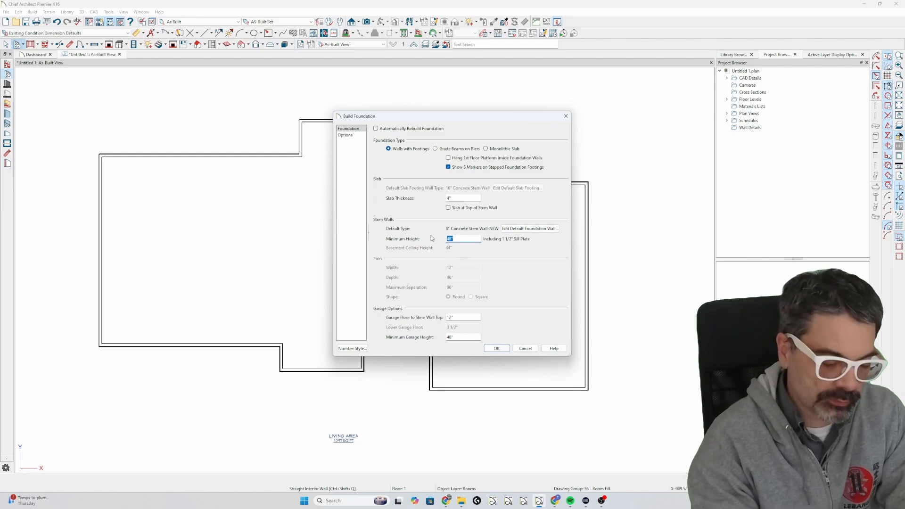
{"action": "type", "text": "102"}
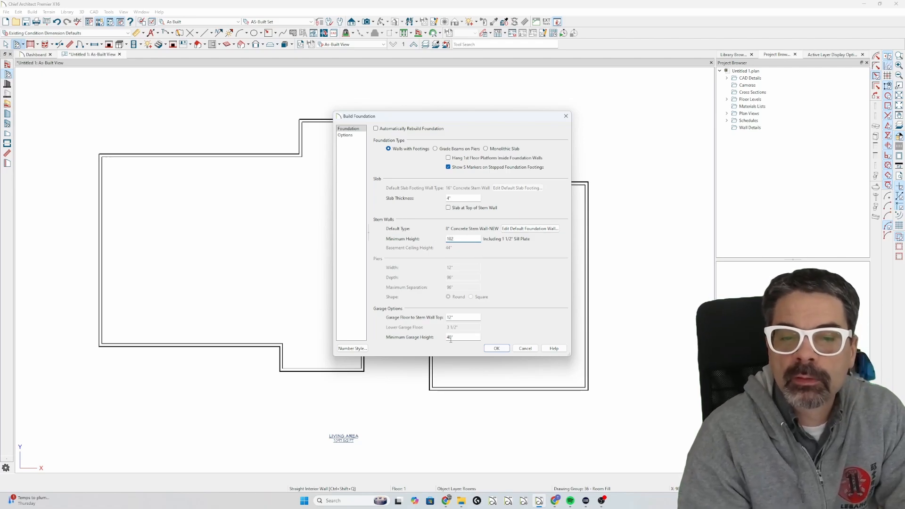
{"action": "left_click", "coordinate": [497, 349]}
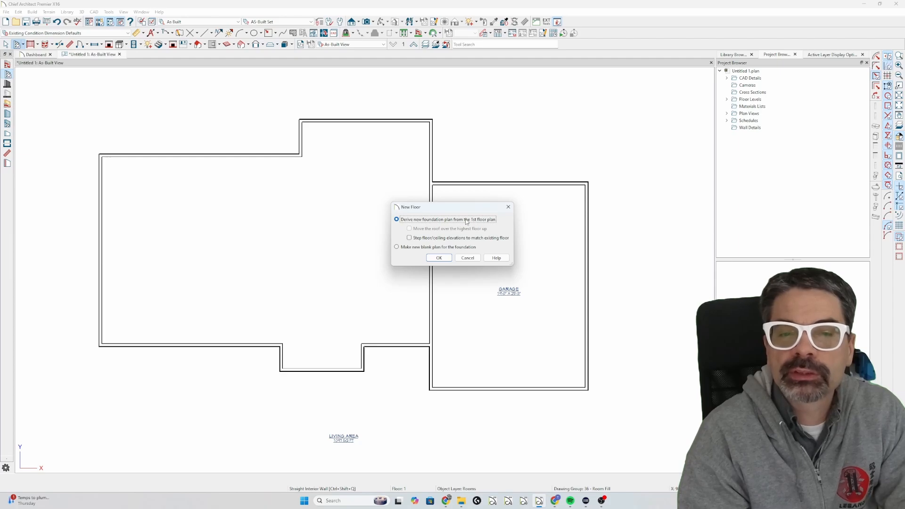
{"action": "left_click", "coordinate": [439, 258]}
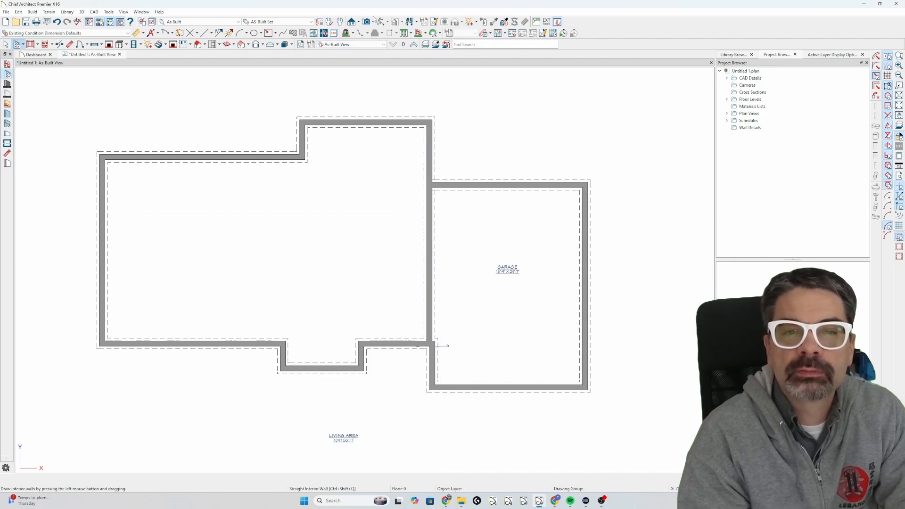
Step: Open the garage room's structure settings on the foundation level and set its floor-to-stem-wall-top height to 12"
{"action": "left_click", "coordinate": [373, 21]}
{"action": "left_click", "coordinate": [496, 250]}
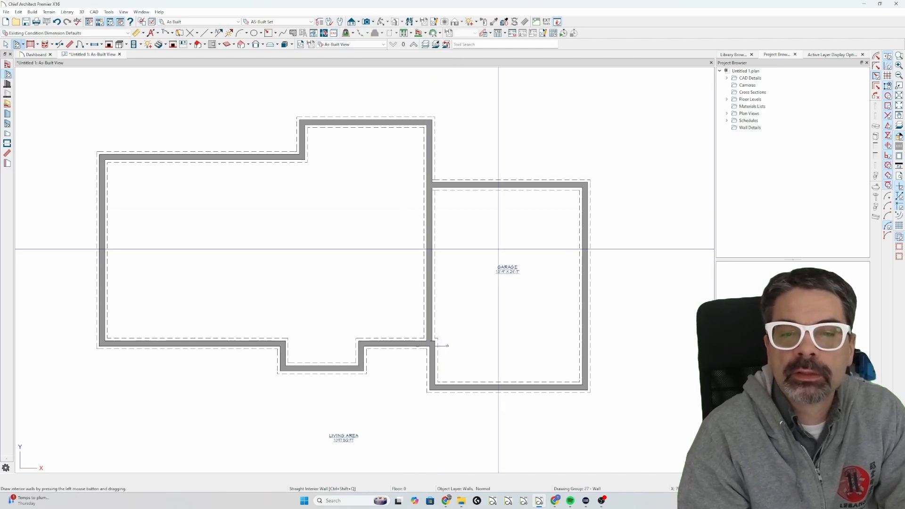
{"action": "key", "text": "space"}
{"action": "double_click", "coordinate": [497, 247]}
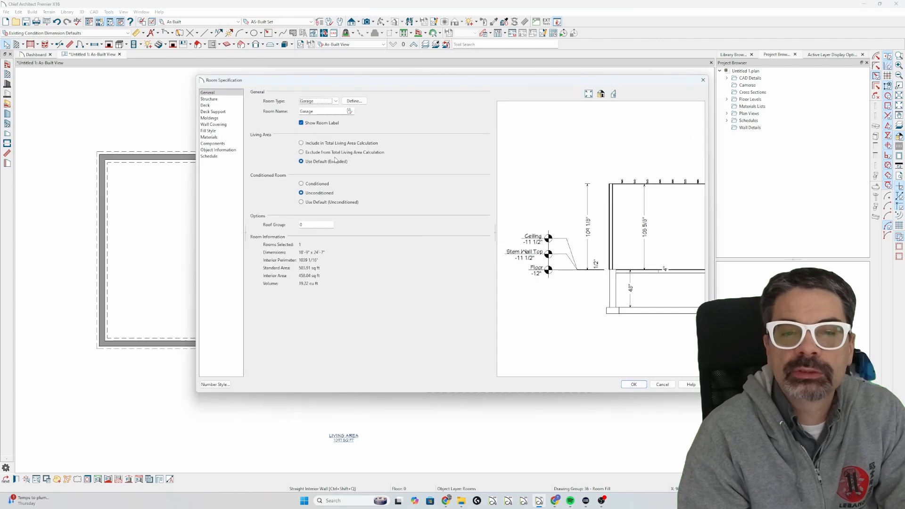
{"action": "left_click", "coordinate": [222, 99]}
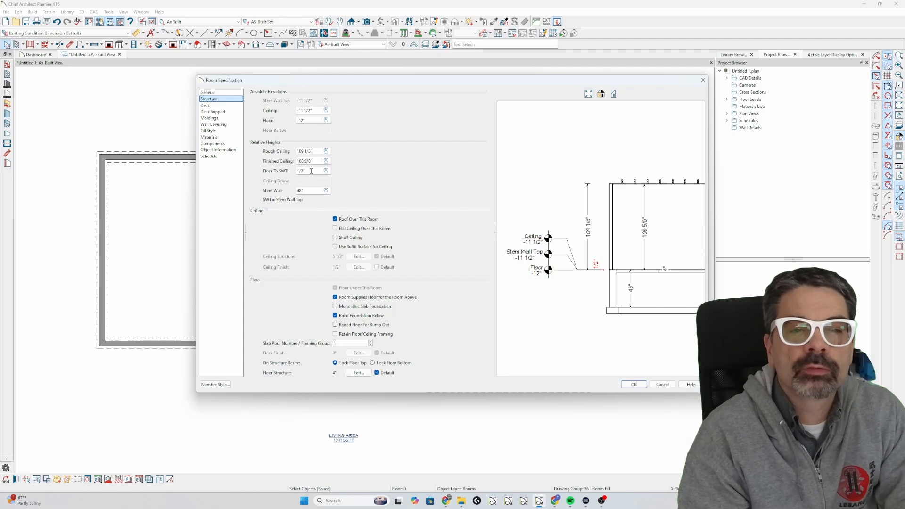
{"action": "left_click_drag", "start_coordinate": [311, 171], "coordinate": [284, 172]}
{"action": "type", "text": "12"}
{"action": "key", "text": "Tab"}
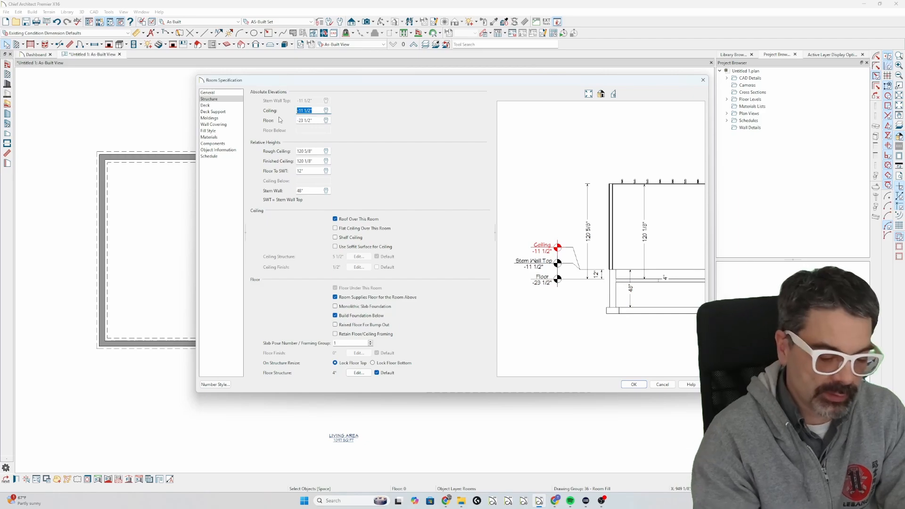
Step: Set the garage room's absolute ceiling elevation to 0" and its floor elevation to -12", and accept the room settings
{"action": "type", "text": "0"}
{"action": "key", "text": "Tab"}
{"action": "type", "text": "-12"}
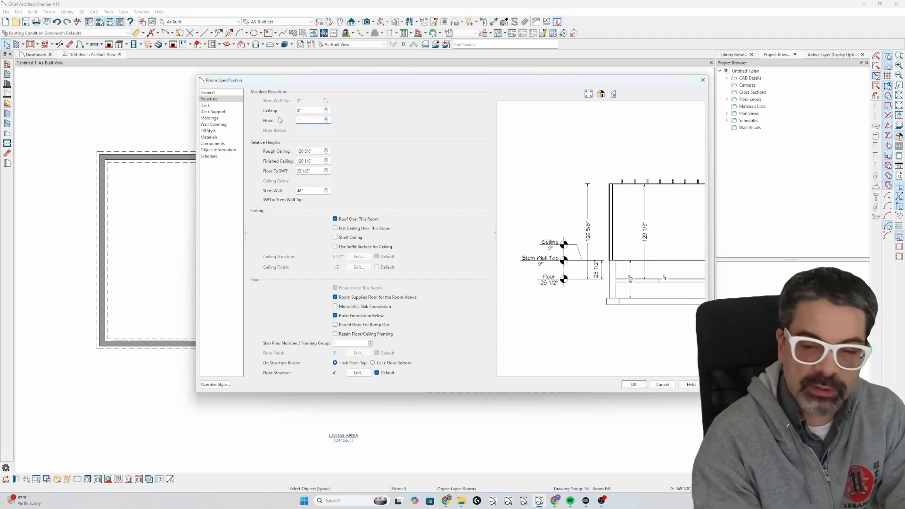
{"action": "key", "text": "Tab"}
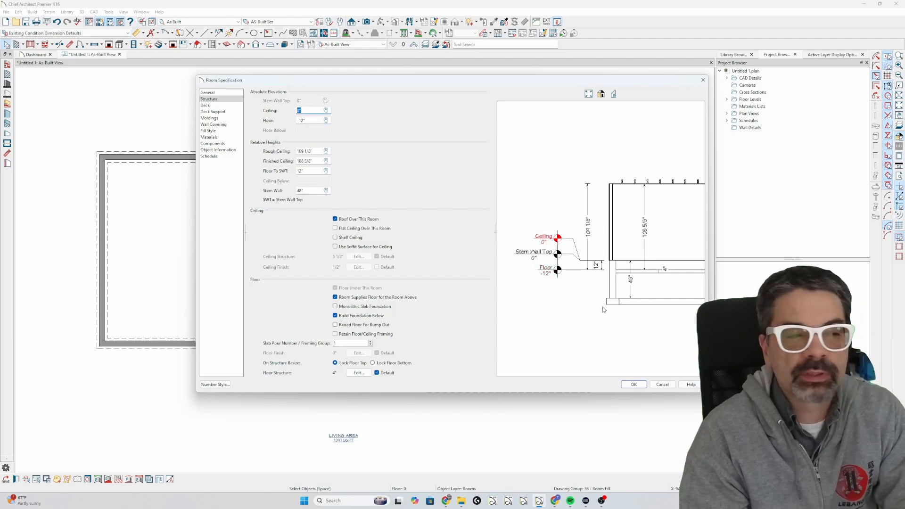
{"action": "left_click", "coordinate": [634, 385]}
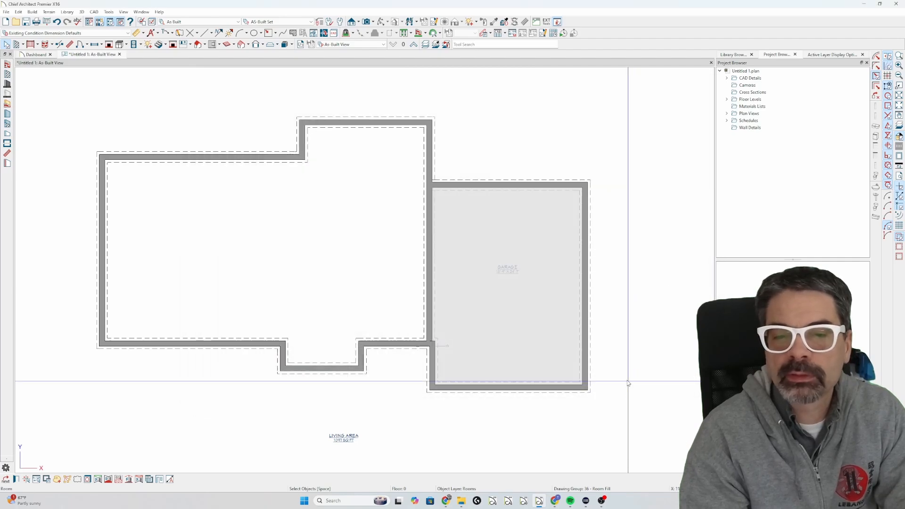
Step: Create a perspective floor overview of the foundation level and inspect the garage slab against its stem walls
{"action": "left_click", "coordinate": [373, 22]}
{"action": "left_click", "coordinate": [391, 41]}
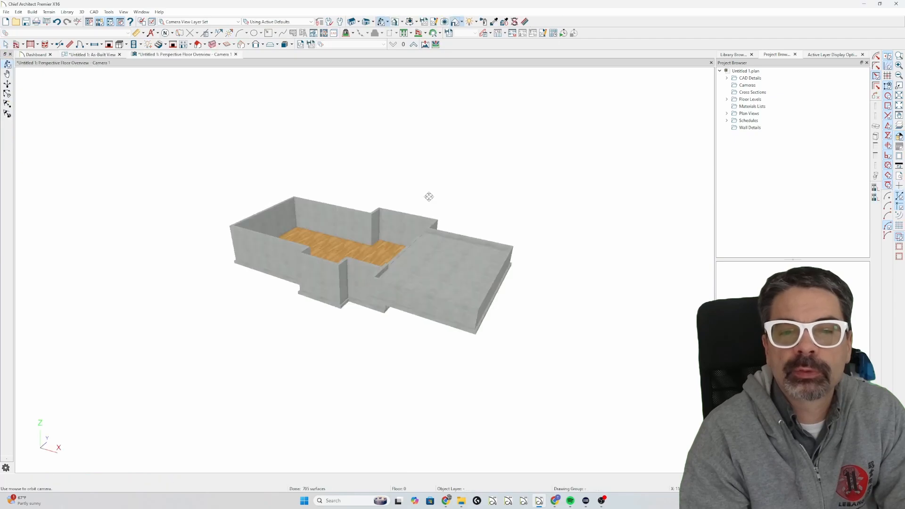
{"action": "left_click_drag", "start_coordinate": [429, 196], "coordinate": [461, 302]}
{"action": "scroll", "coordinate": [459, 290], "scroll_direction": "up", "scroll_amount": 3}
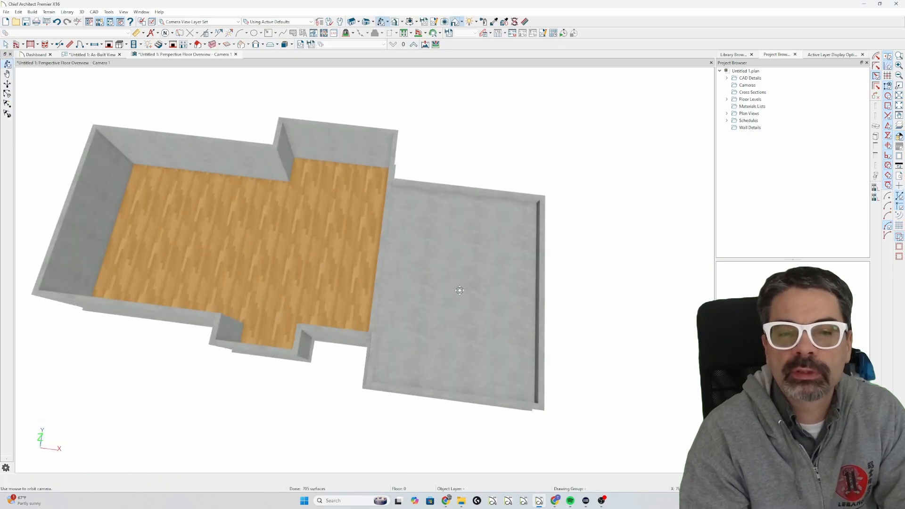
{"action": "left_click_drag", "start_coordinate": [393, 250], "coordinate": [378, 193]}
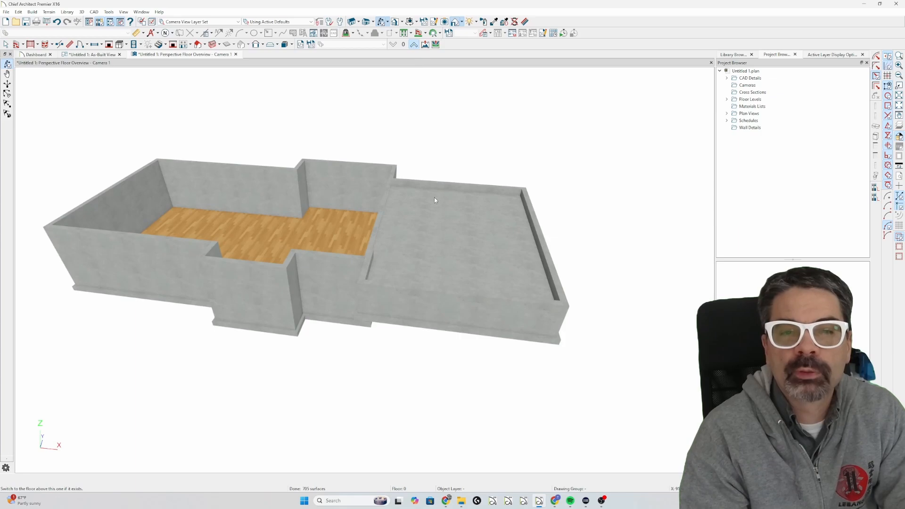
Step: Switch the 3D overview up to floor 1 and examine the house and garage walls above the foundation
{"action": "left_click", "coordinate": [413, 44]}
{"action": "left_click_drag", "start_coordinate": [479, 300], "coordinate": [420, 270]}
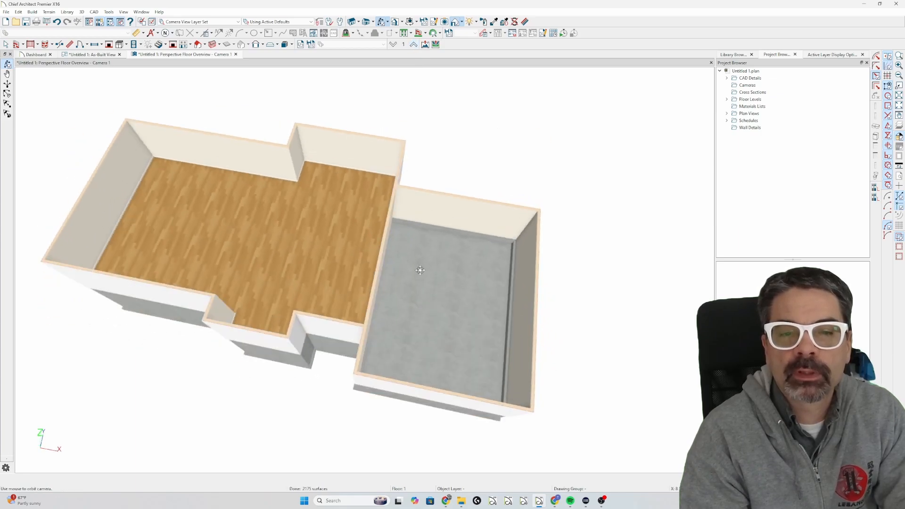
{"action": "left_click_drag", "start_coordinate": [311, 196], "coordinate": [283, 222]}
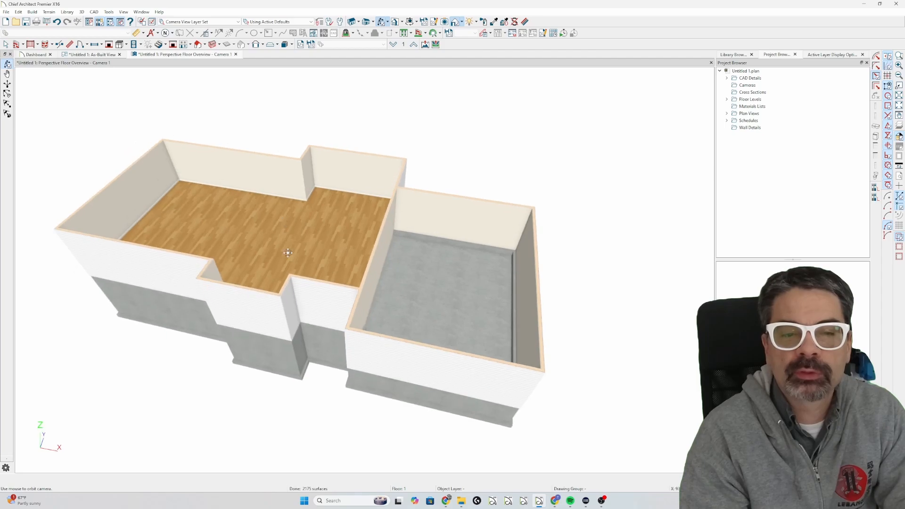
{"action": "left_click_drag", "start_coordinate": [401, 297], "coordinate": [448, 317]}
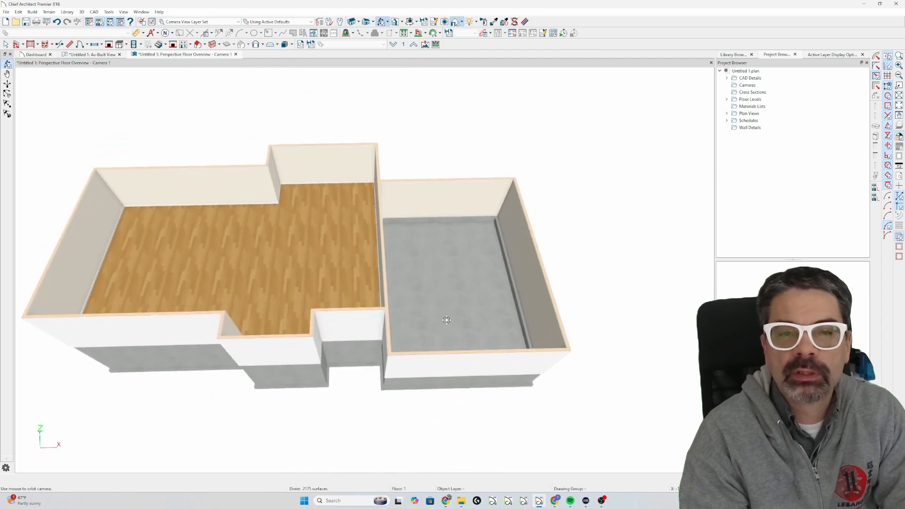
Step: Switch the 3D overview back down to the foundation level, examine the stem walls, and close the camera view
{"action": "left_click", "coordinate": [393, 44]}
{"action": "mouse_move", "coordinate": [432, 269]}
{"action": "left_mouse_down"}
{"action": "mouse_move", "coordinate": [410, 257]}
{"action": "mouse_move", "coordinate": [416, 279]}
{"action": "left_mouse_up"}
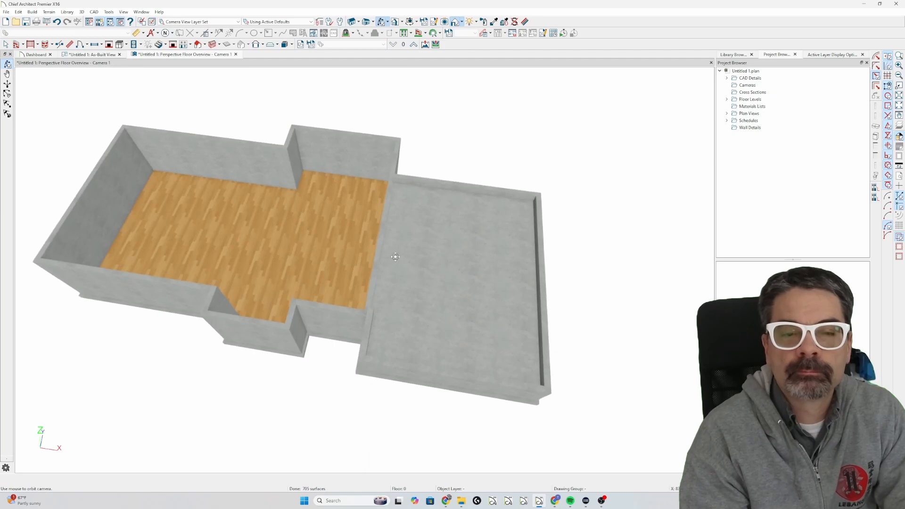
{"action": "left_click_drag", "start_coordinate": [358, 252], "coordinate": [350, 281]}
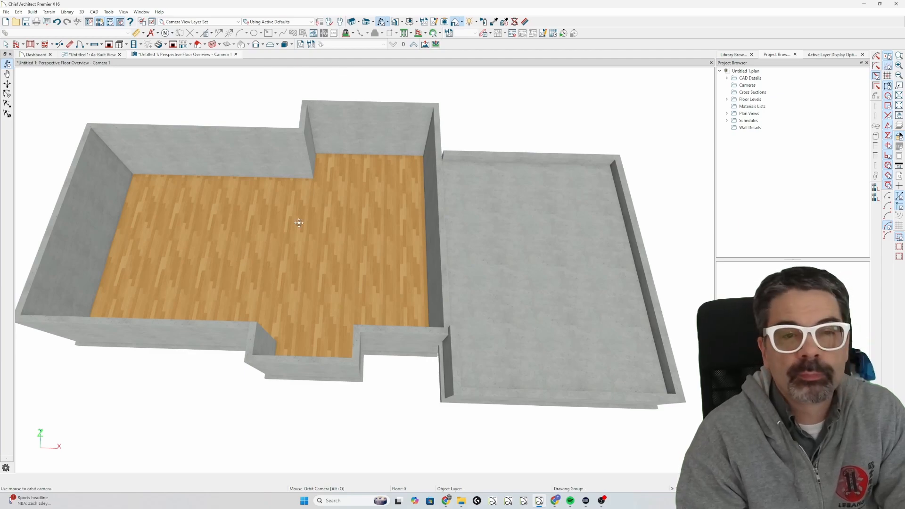
{"action": "left_click", "coordinate": [235, 54]}
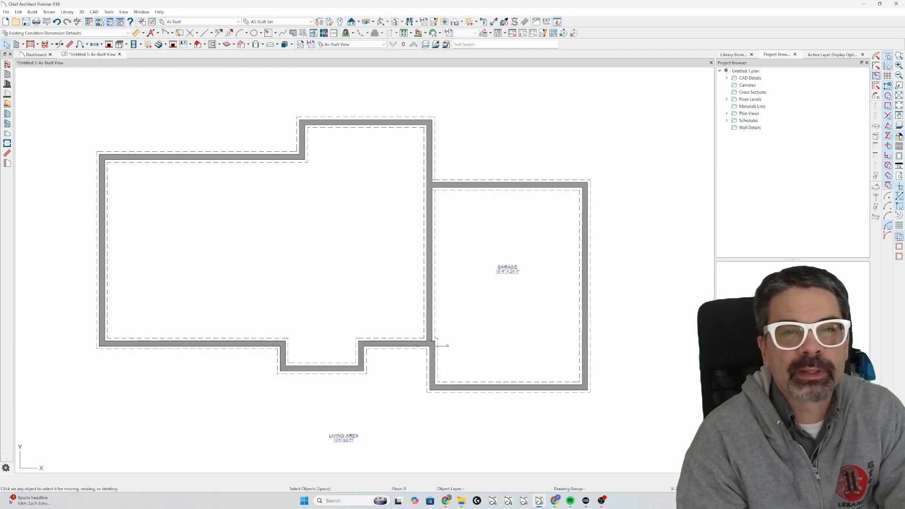